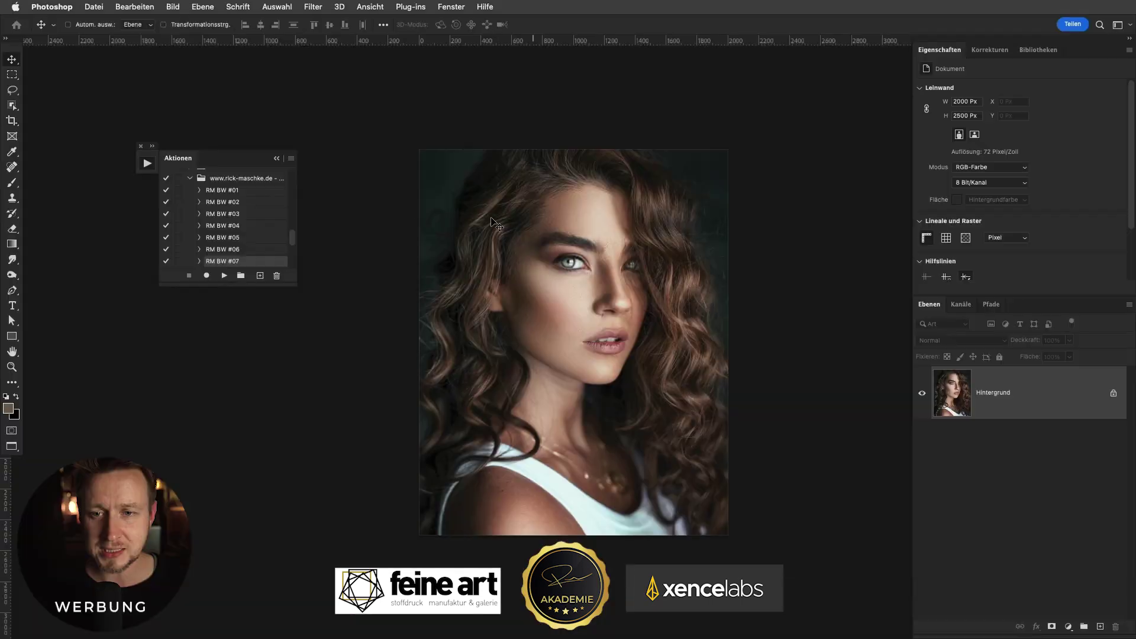
# Step: Run the RM BW #01 action and expand its SW-Effekt #01 group
pyautogui.click(257, 191)
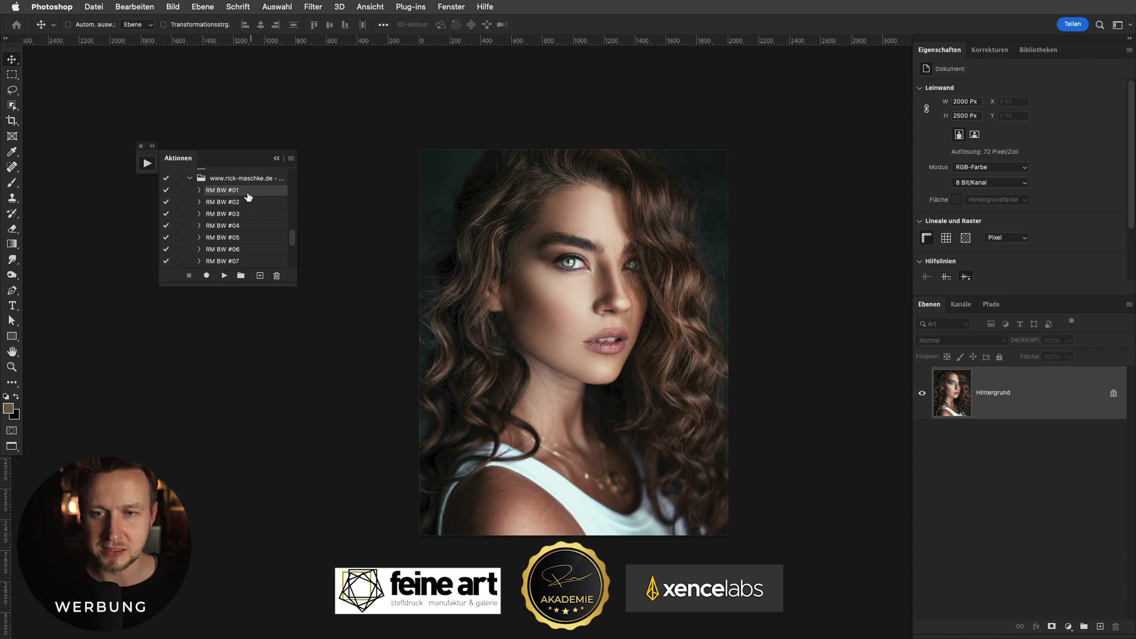
pyautogui.click(224, 275)
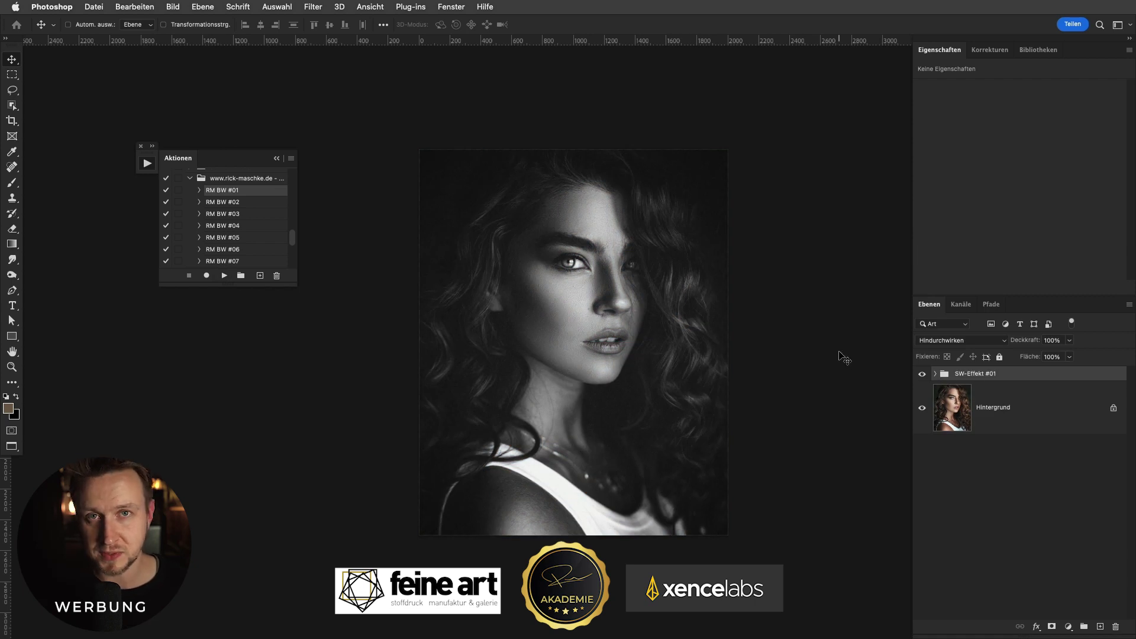
pyautogui.click(936, 374)
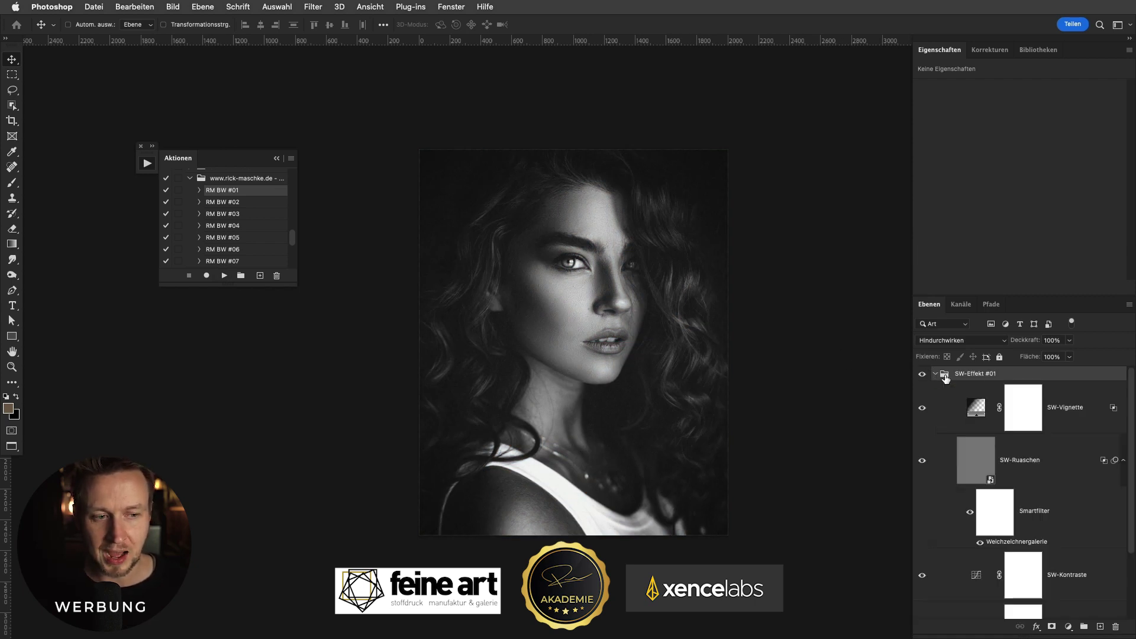
pyautogui.scroll(-2, 986, 404)
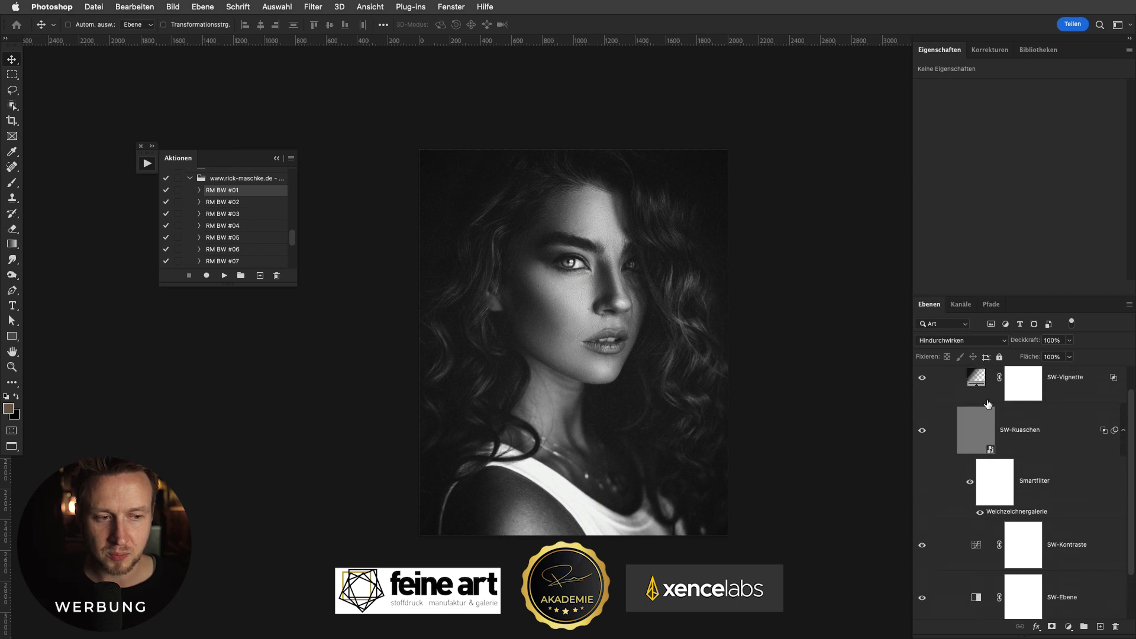
pyautogui.scroll(1, 987, 404)
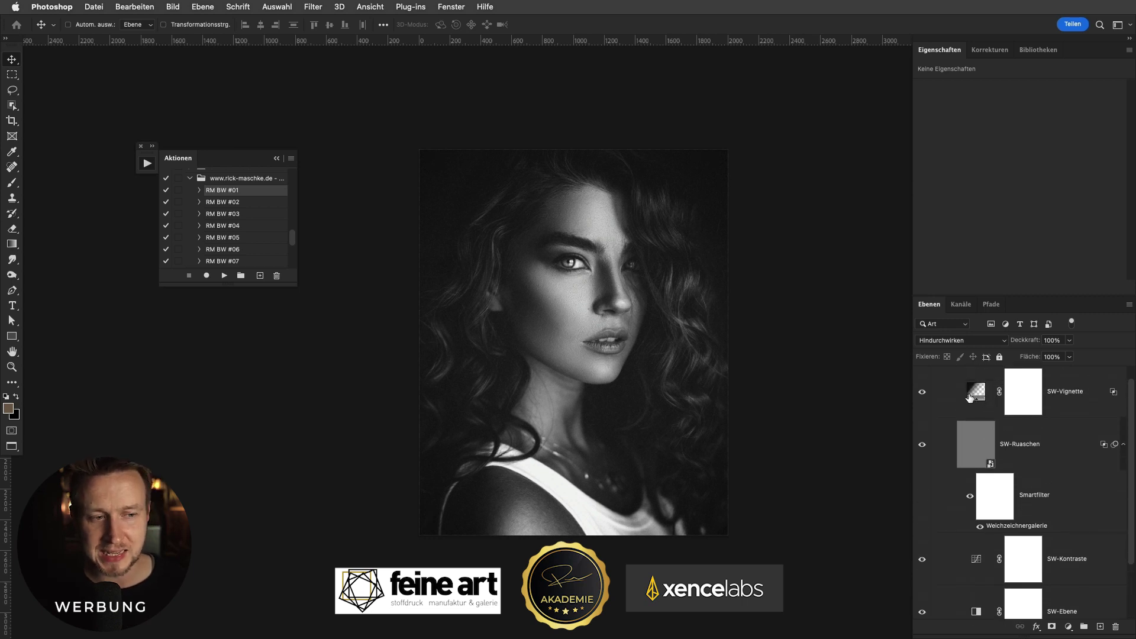
pyautogui.scroll(-2, 969, 407)
pyautogui.scroll(3, 972, 528)
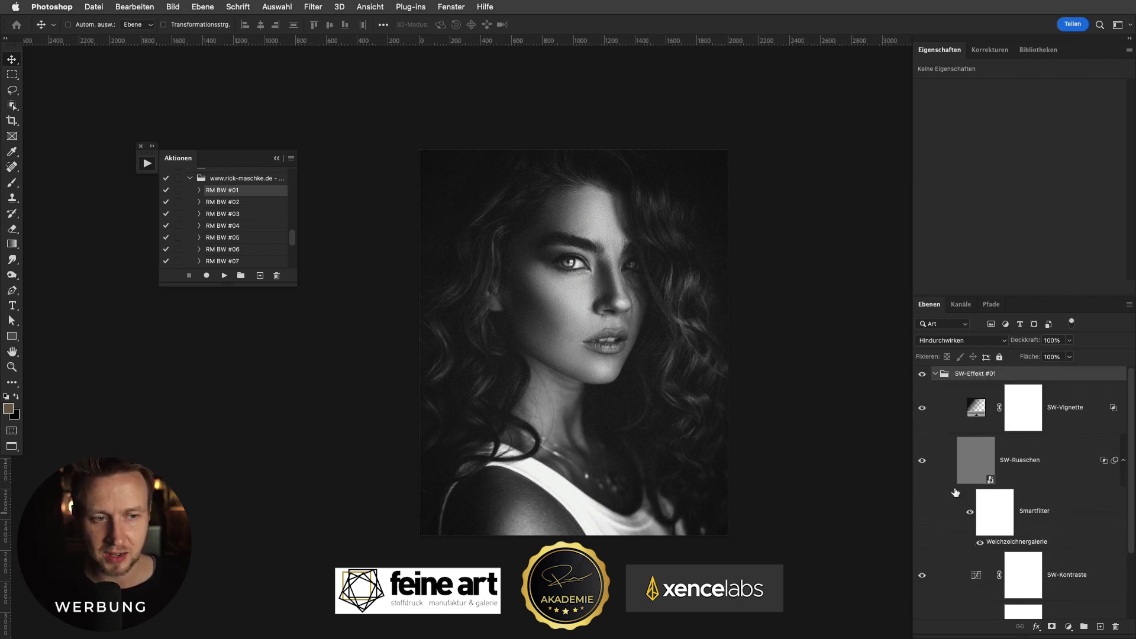
# Step: Reshape the SW-Kontraste contrast curve, then select the SW-Effekt #01 group
pyautogui.click(922, 408)
pyautogui.scroll(-1, 934, 414)
pyautogui.click(966, 561)
pyautogui.moveTo(1028, 215); pyautogui.dragTo(1039, 219)
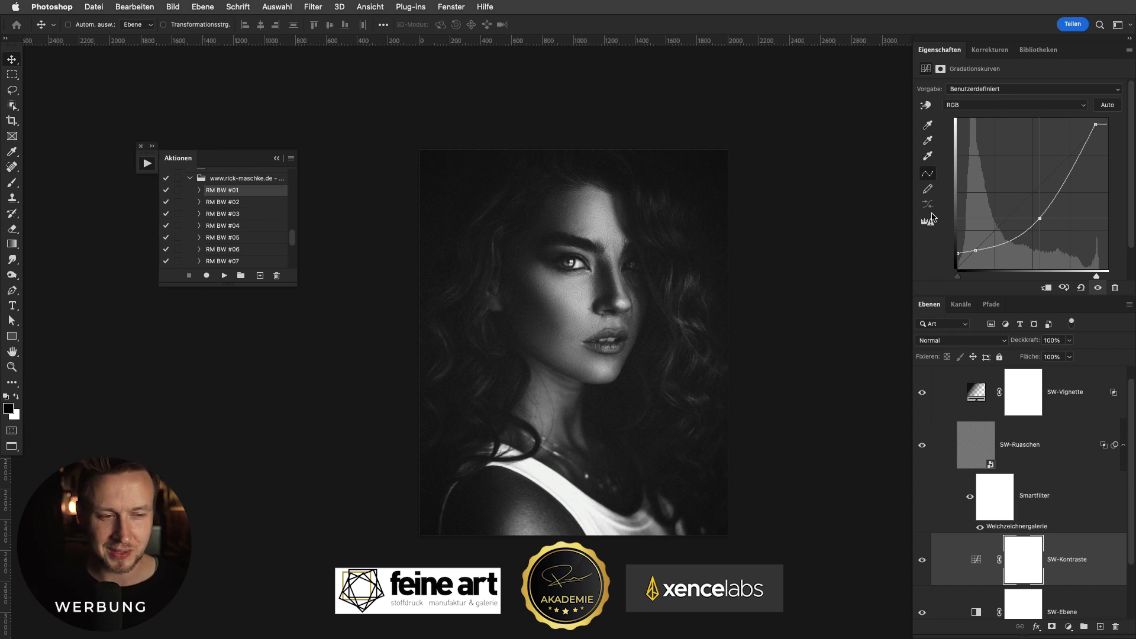
pyautogui.scroll(1, 1064, 408)
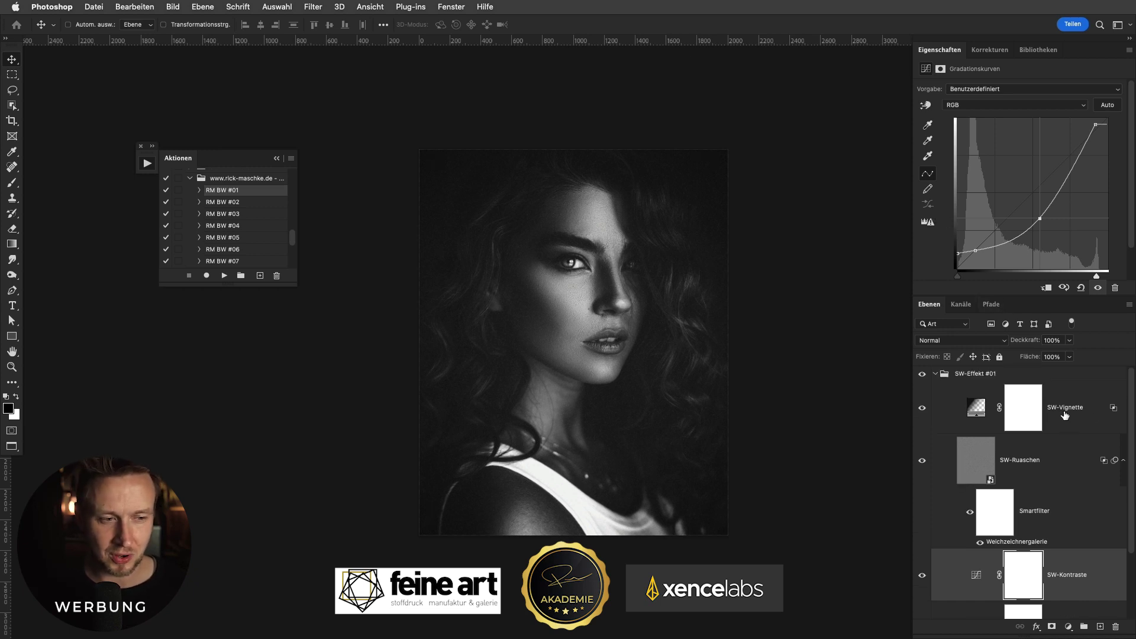
pyautogui.click(1017, 379)
# Step: Delete the old group, run RM BW #02, and try SW-Verlauf at 55% opacity before undoing
pyautogui.press('Delete')
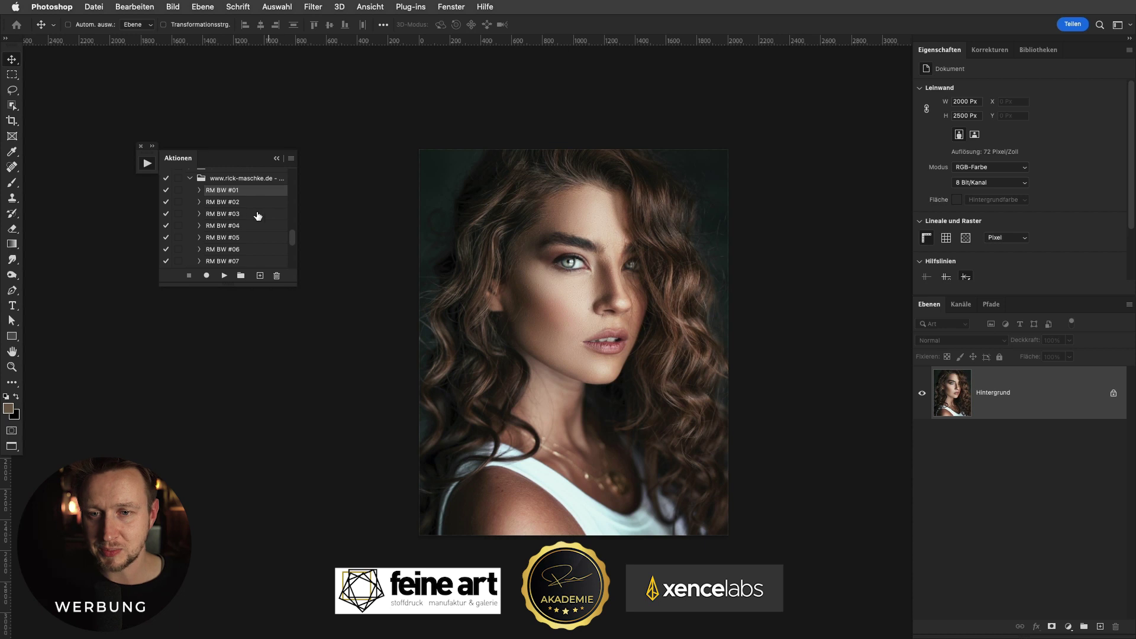
pyautogui.click(235, 203)
pyautogui.click(223, 276)
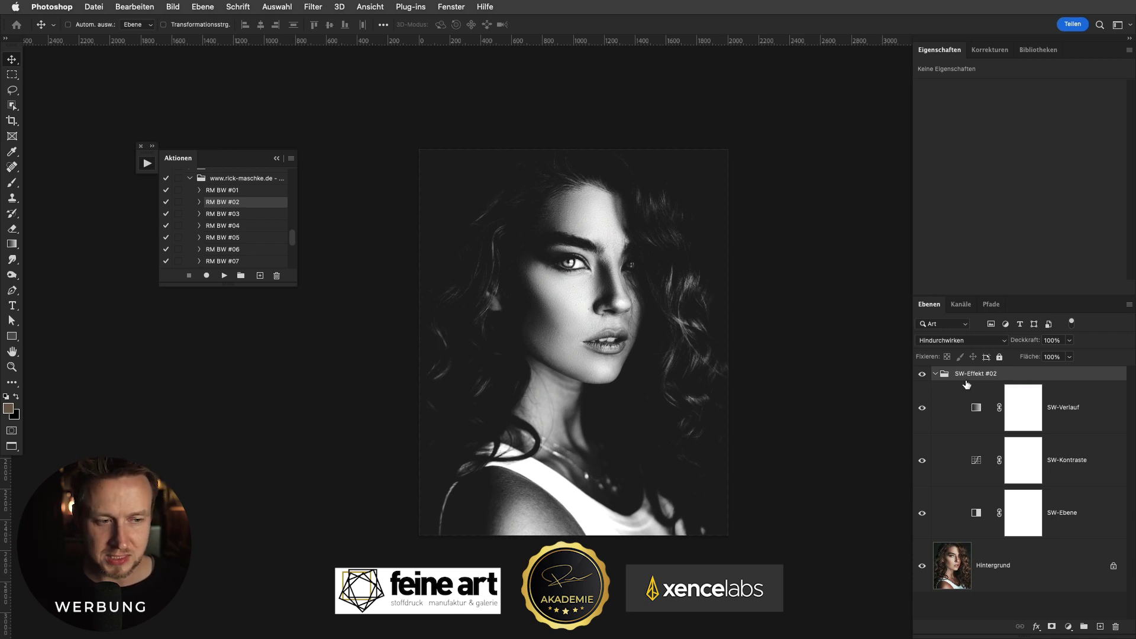
pyautogui.click(921, 408)
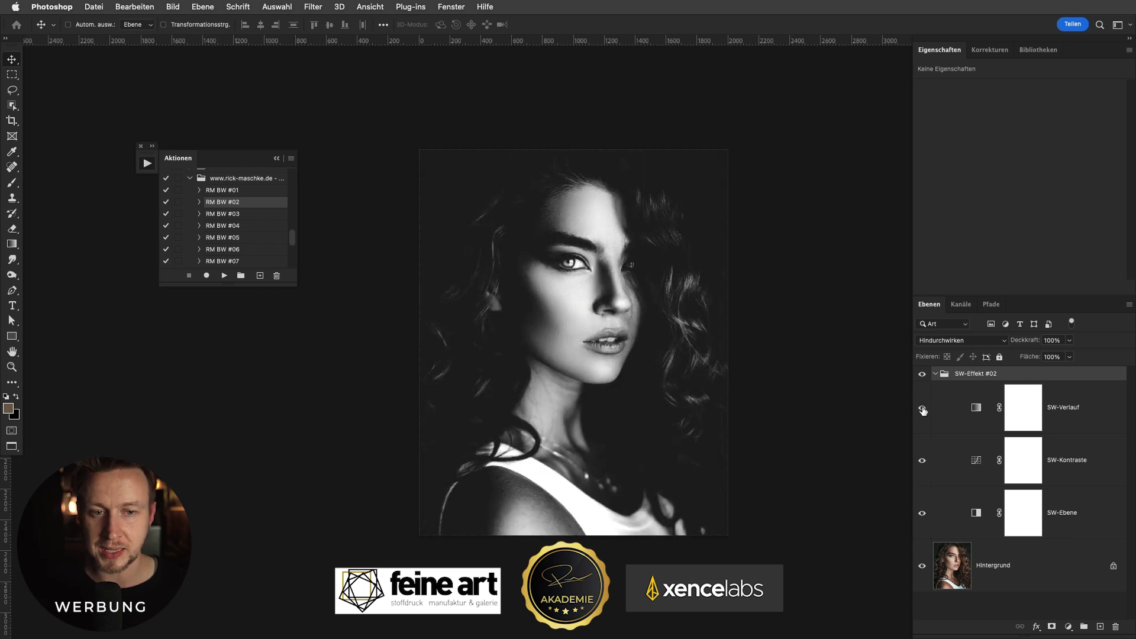
pyautogui.click(981, 410)
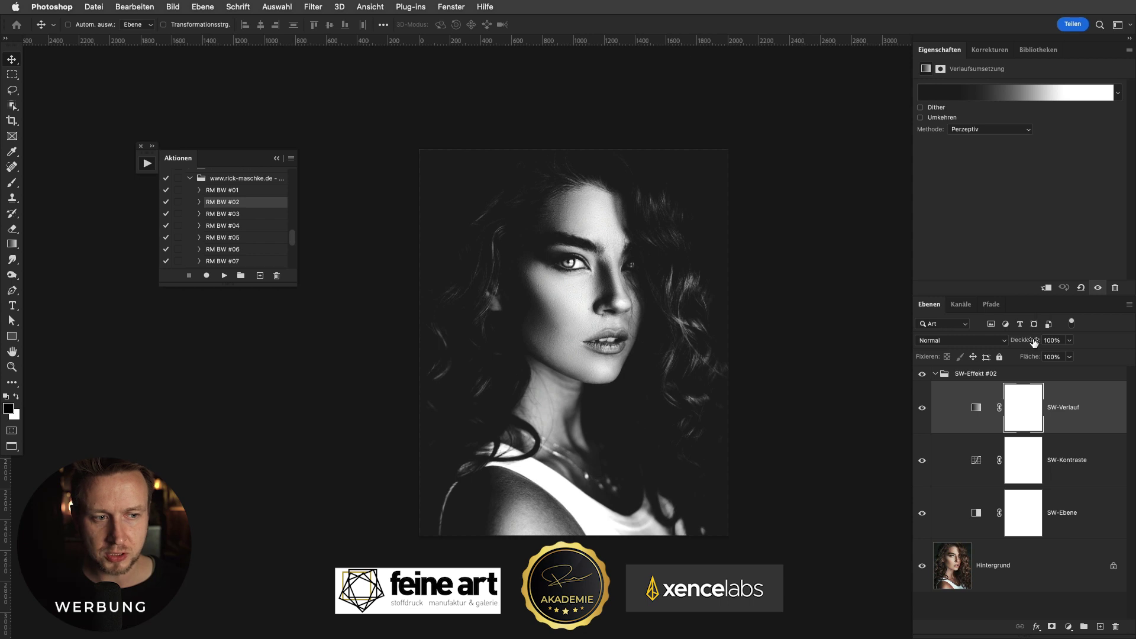
pyautogui.moveTo(1033, 342); pyautogui.dragTo(1005, 342)
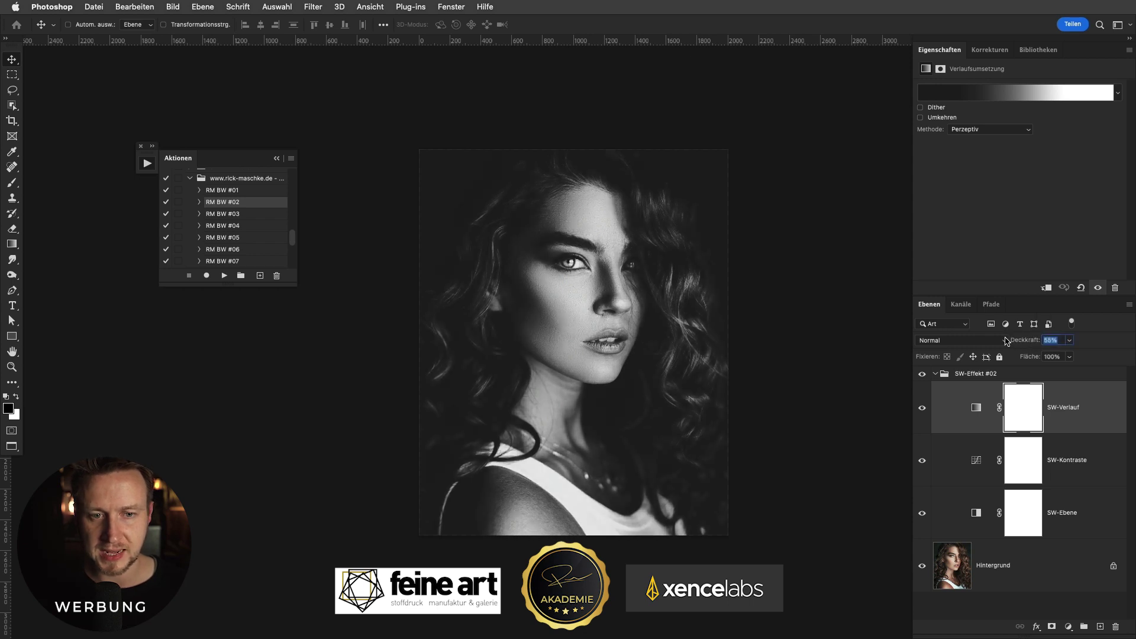
pyautogui.hotkey('ctrl', 'z')
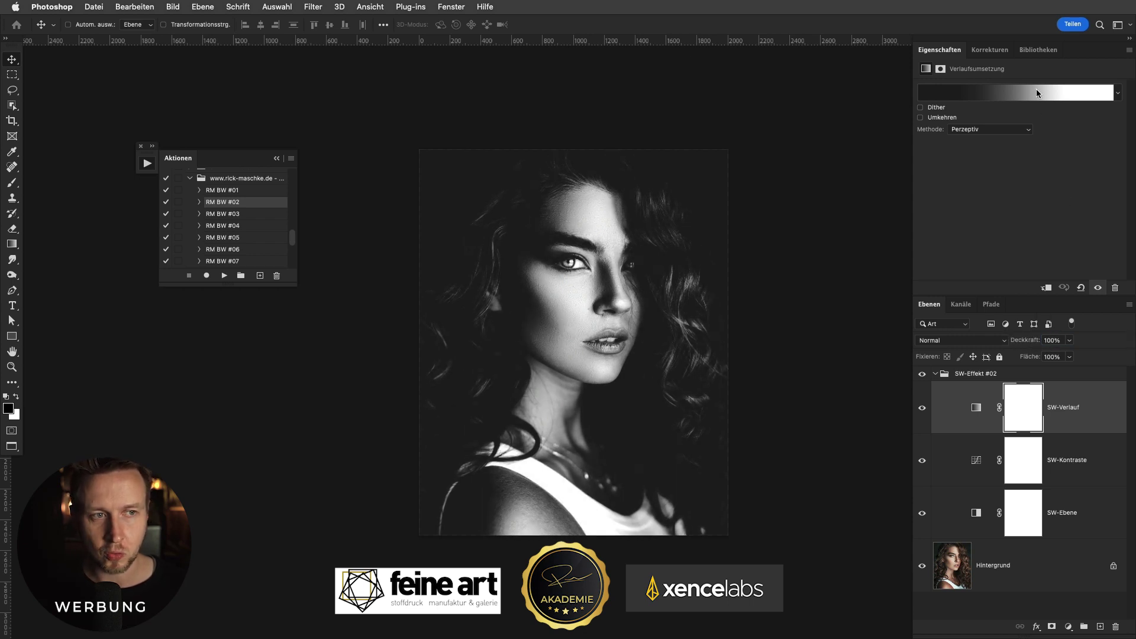
# Step: Remove a light stop from the SW-Verlauf gradient map, then delete the SW-Effekt #02 group
pyautogui.click(1035, 92)
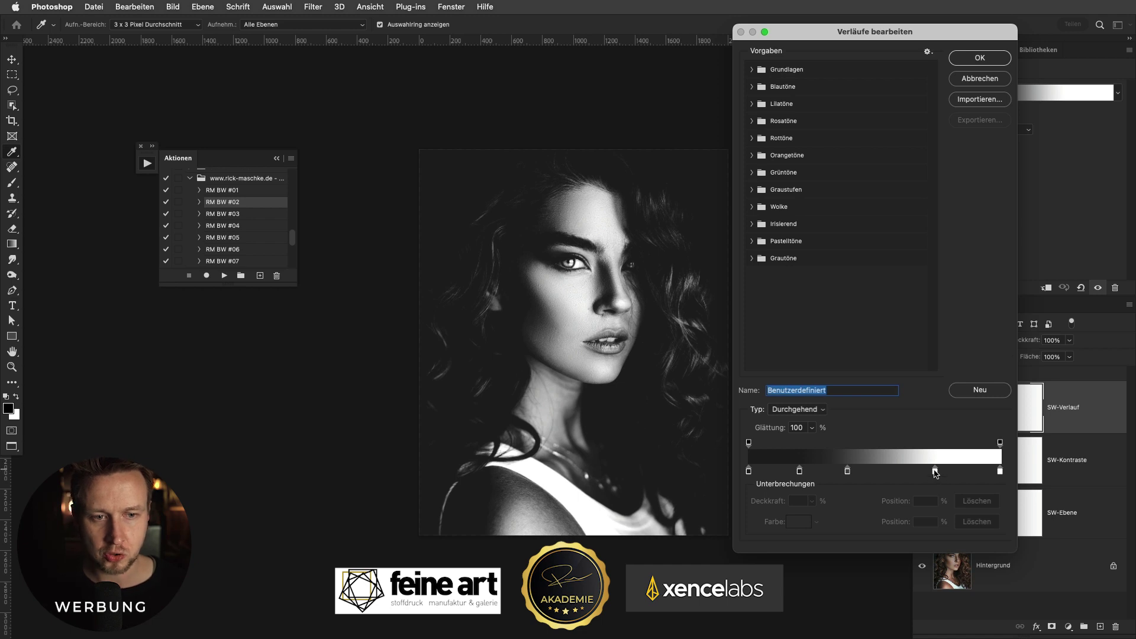
pyautogui.moveTo(934, 471); pyautogui.dragTo(939, 505)
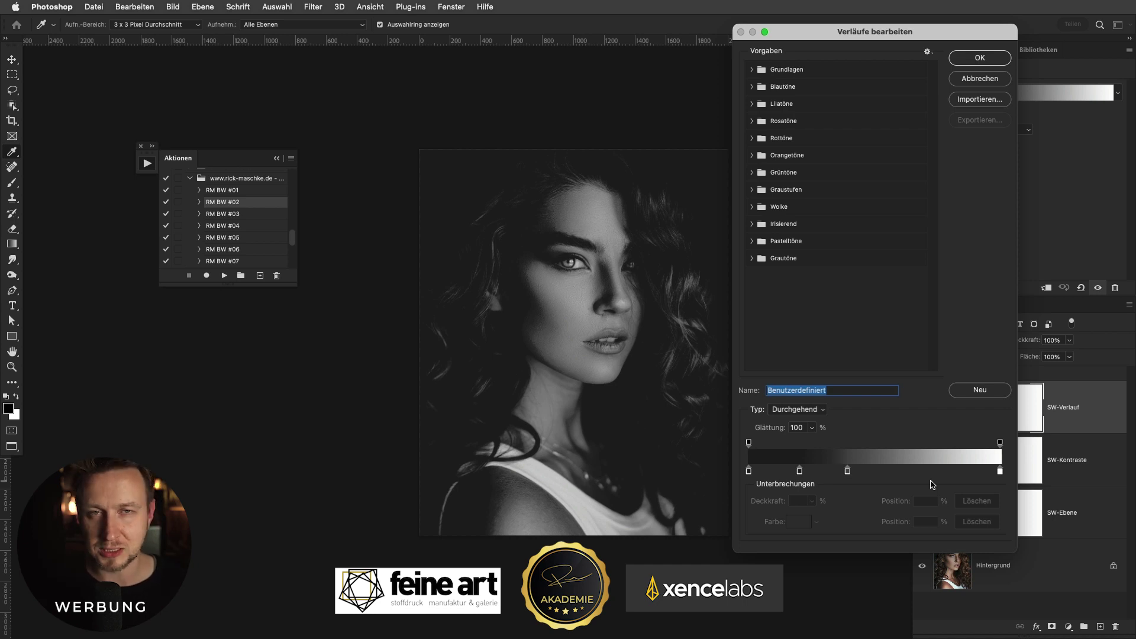
pyautogui.press('Return')
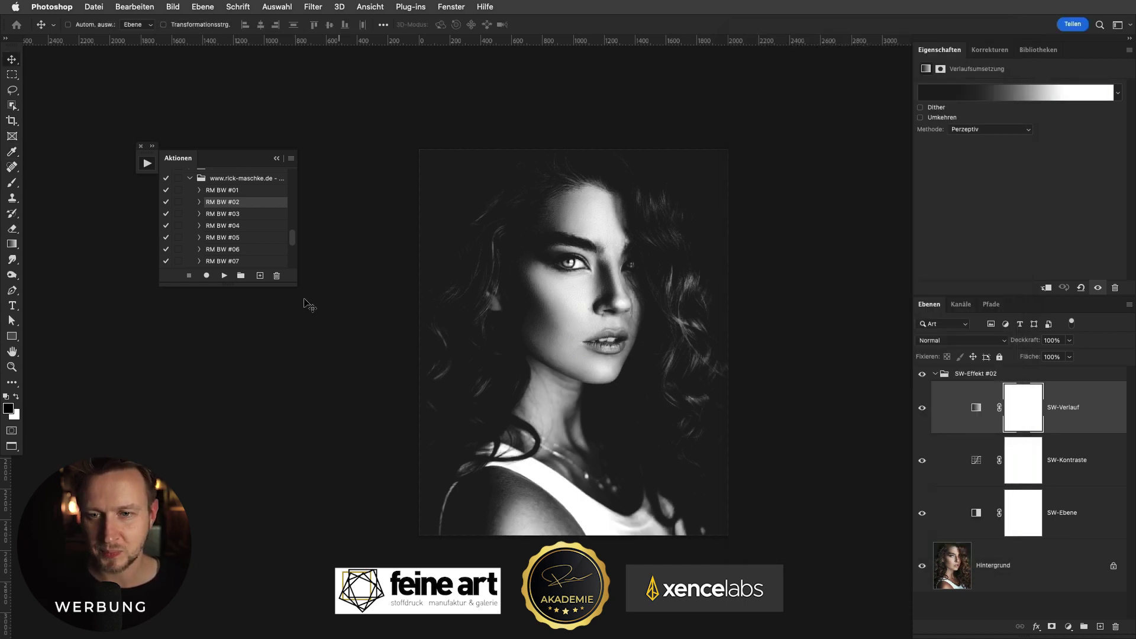
pyautogui.press('F12')
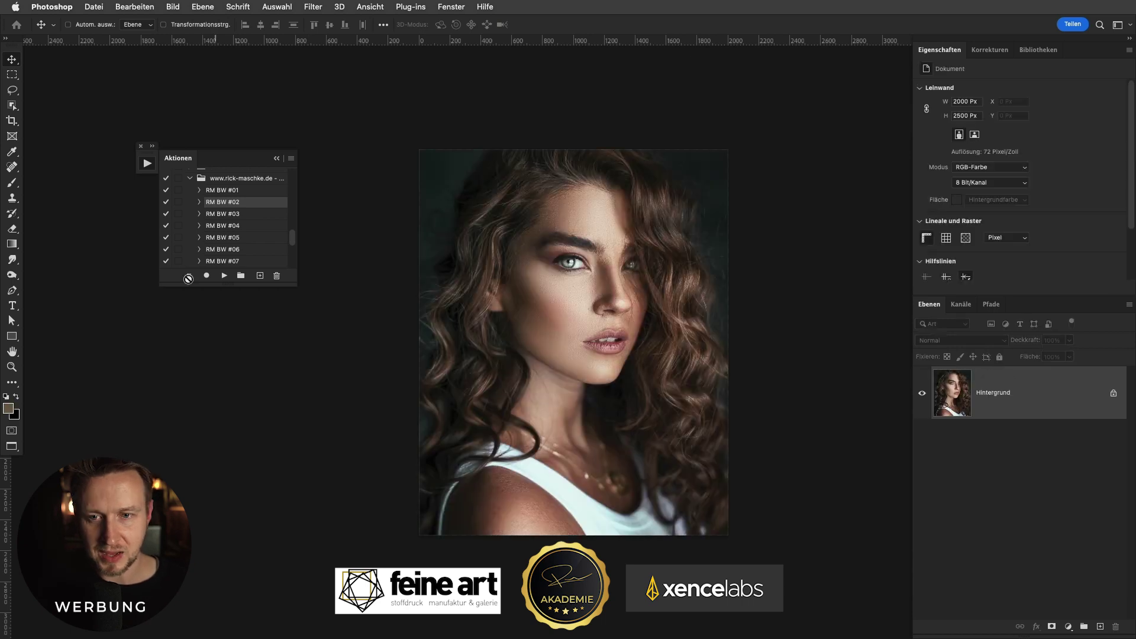
# Step: Preview RM BW #03 and delete its SW-Effekt #03 group
pyautogui.click(228, 214)
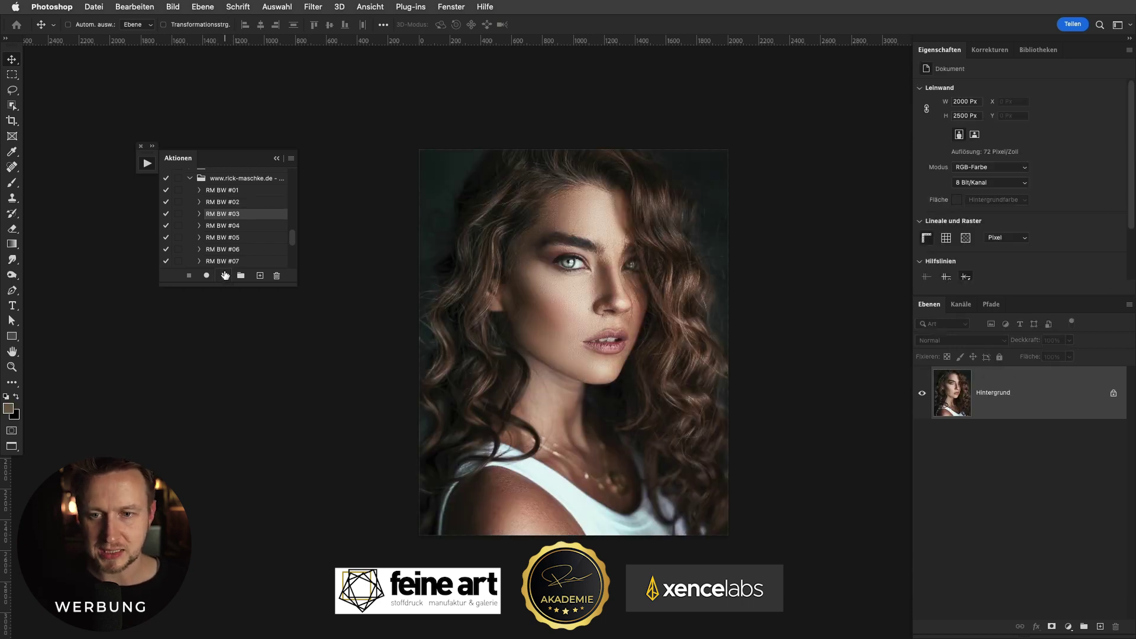
pyautogui.click(224, 276)
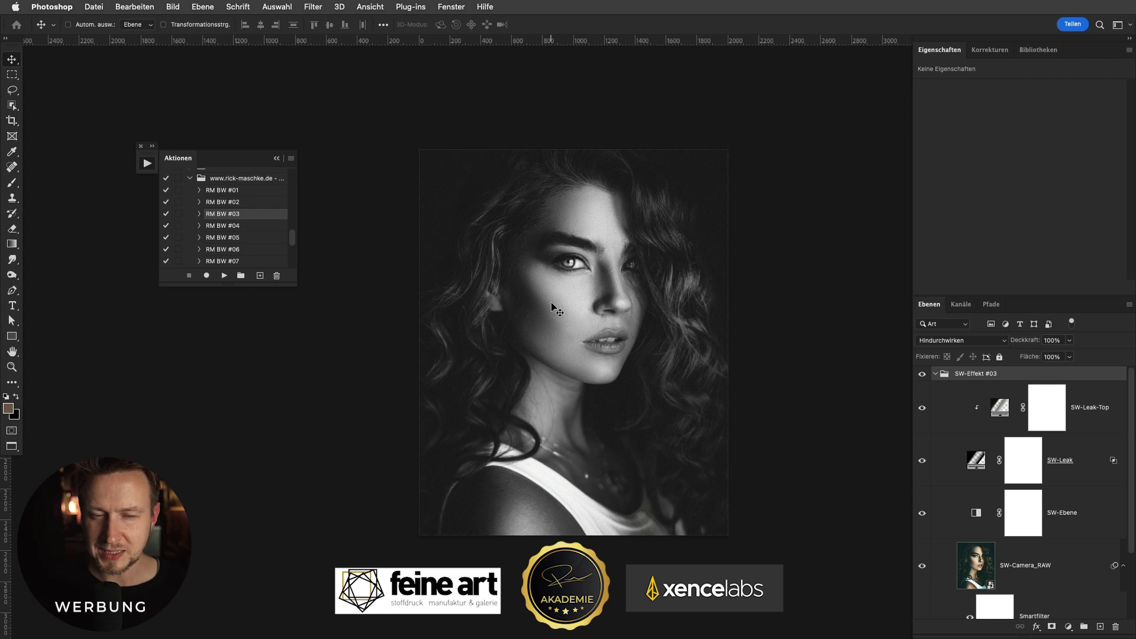
pyautogui.press('F12')
# Step: Preview RM BW #04 and delete its SW-Effekt #04 group
pyautogui.click(244, 226)
pyautogui.click(225, 275)
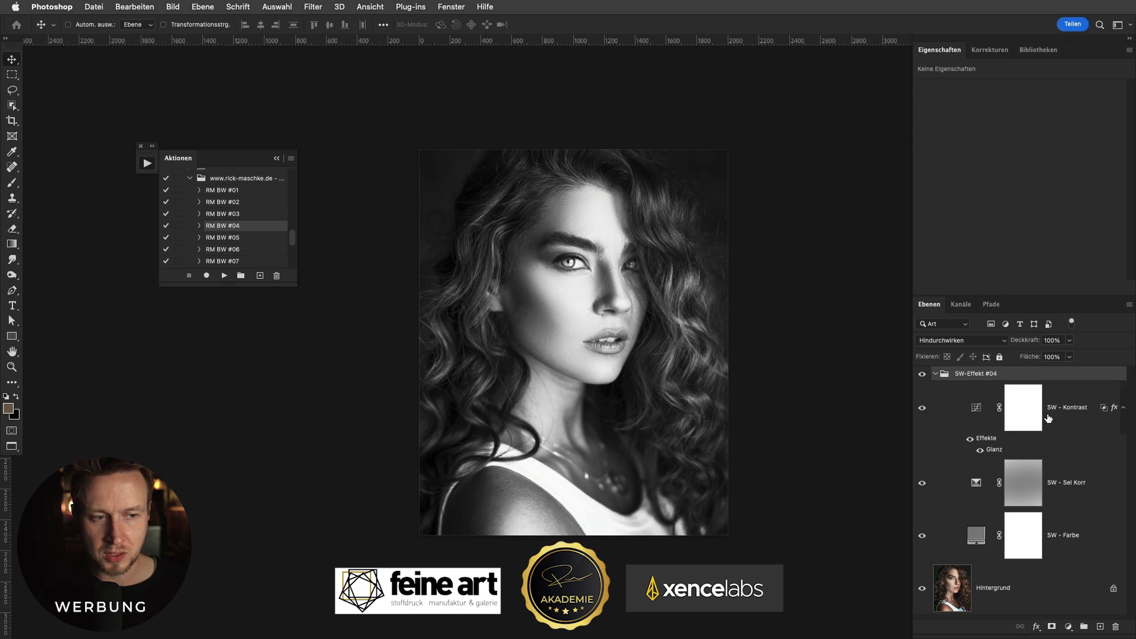
pyautogui.press('Delete')
# Step: Preview RM BW #05 and remove its effect group
pyautogui.click(238, 237)
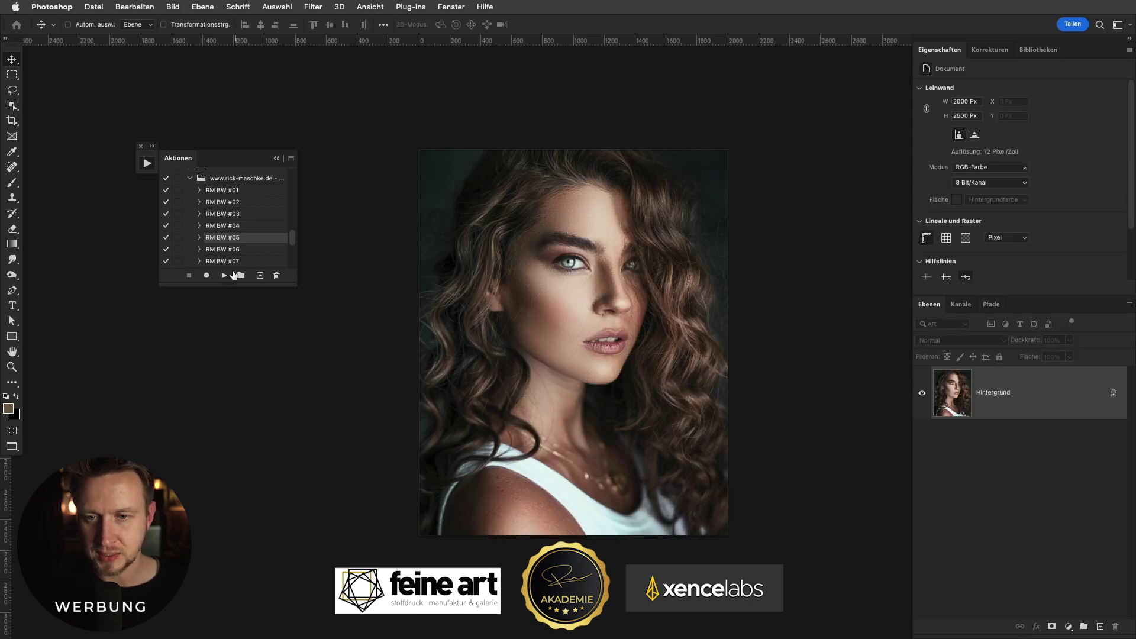
pyautogui.click(224, 276)
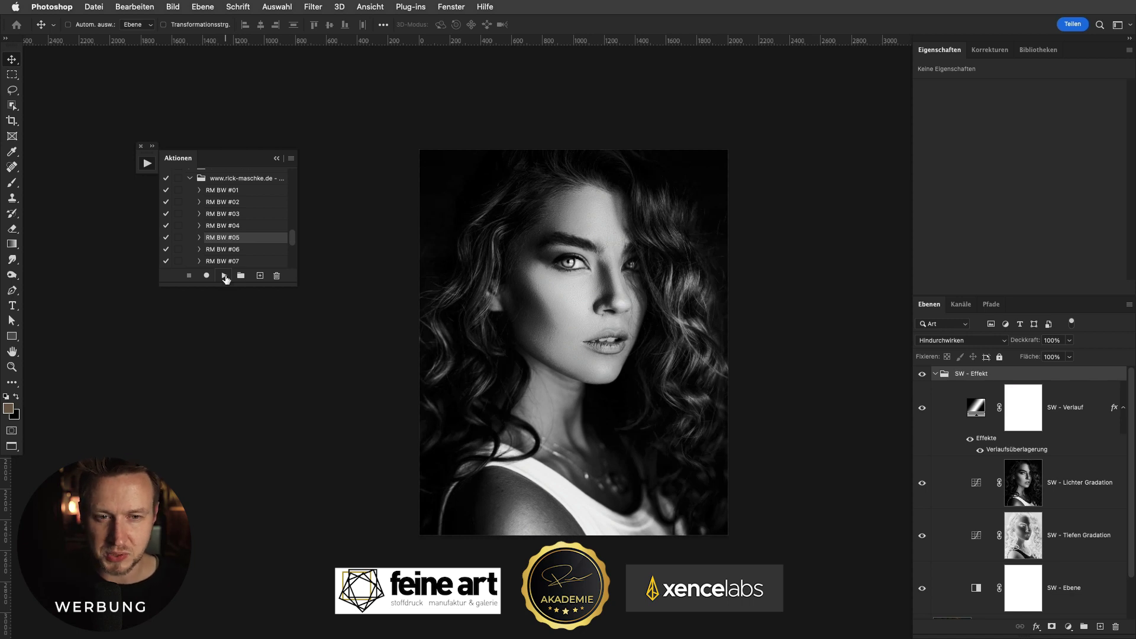
pyautogui.press('Delete')
# Step: Preview the grainy RM BW #06 effect and remove its SW-Effekt #06 group
pyautogui.click(234, 249)
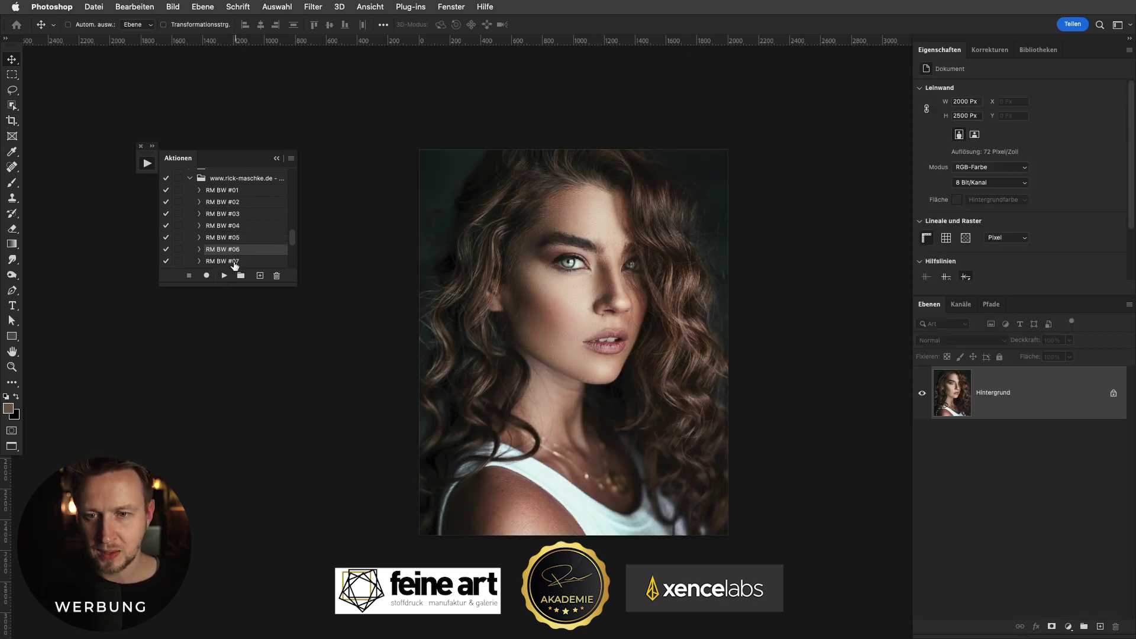
pyautogui.click(224, 276)
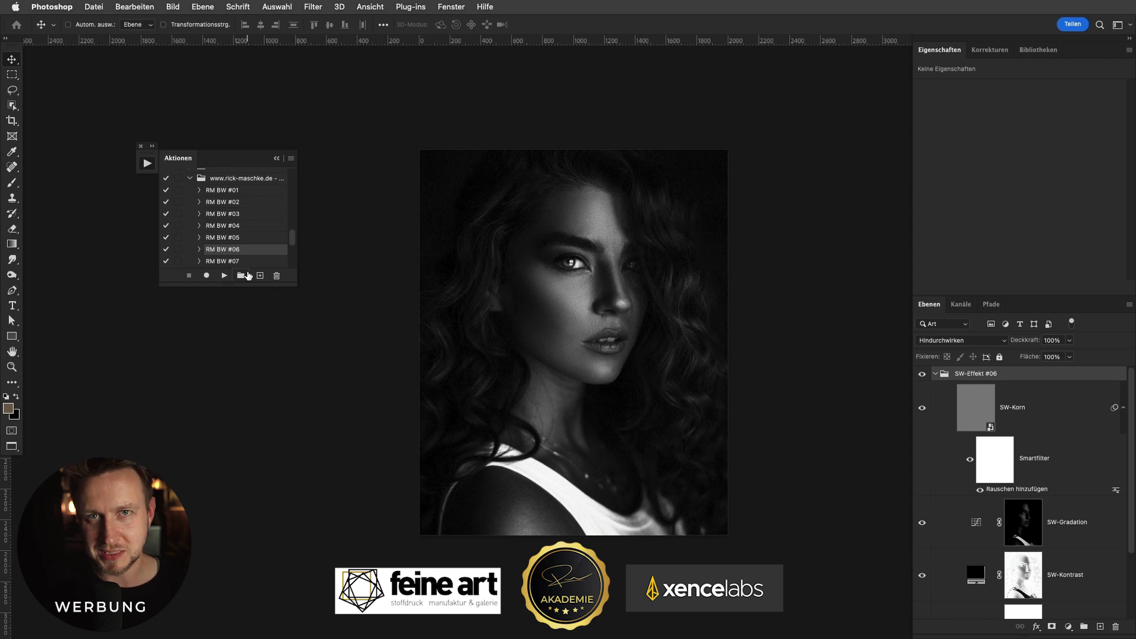
pyautogui.press('F12')
pyautogui.click(224, 261)
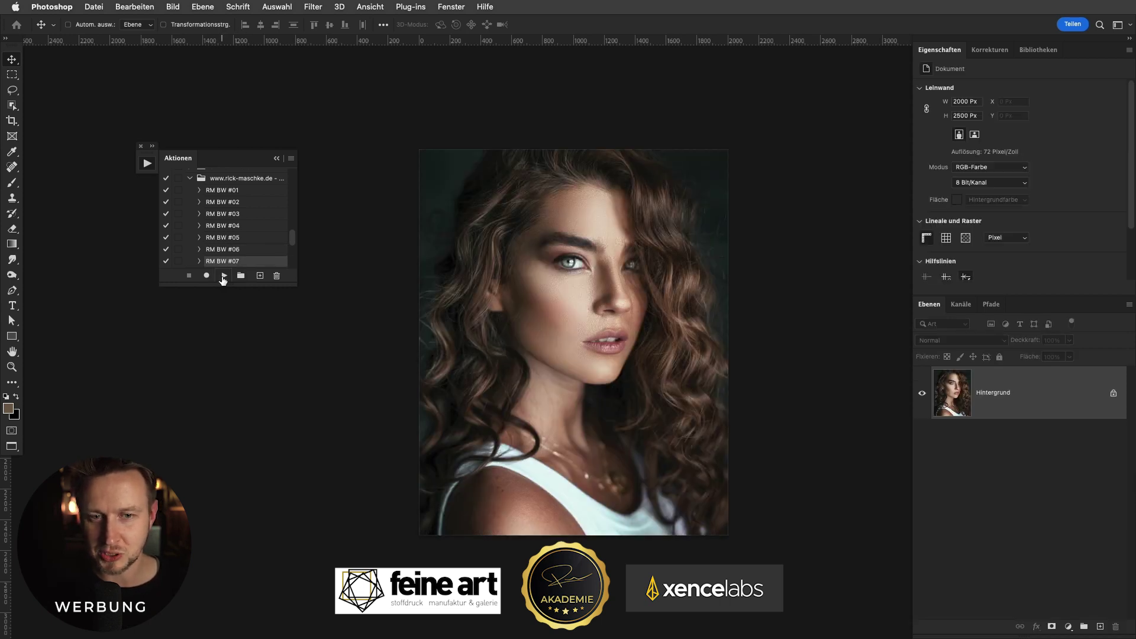
# Step: Apply RM BW #07's duplex toning and expand the action to inspect its Modus konvertieren steps
pyautogui.click(224, 276)
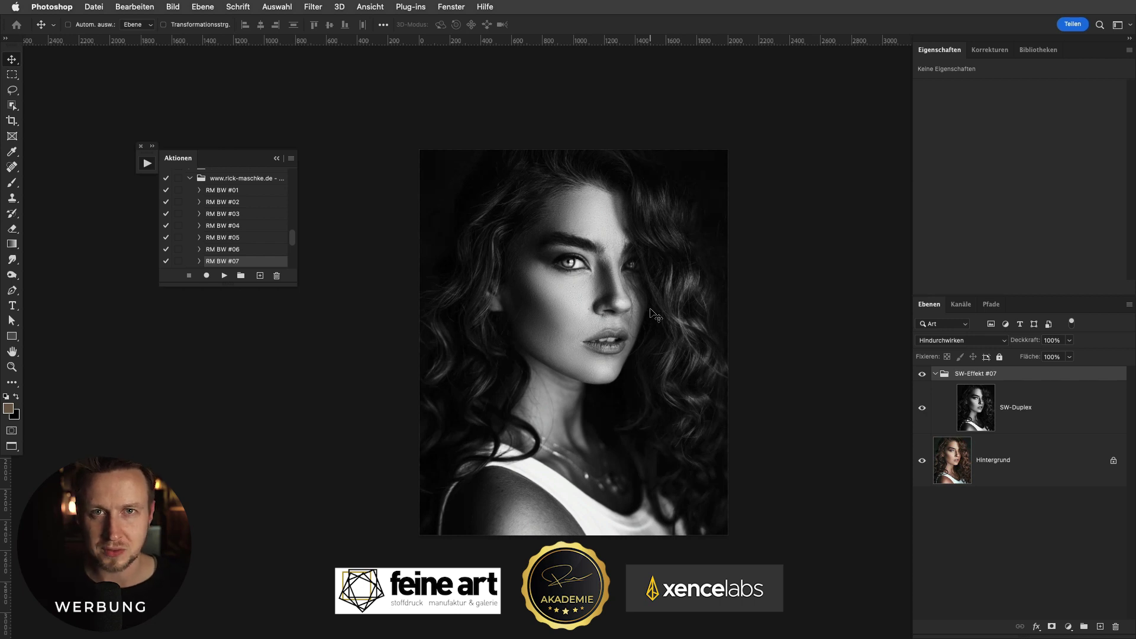
pyautogui.click(200, 263)
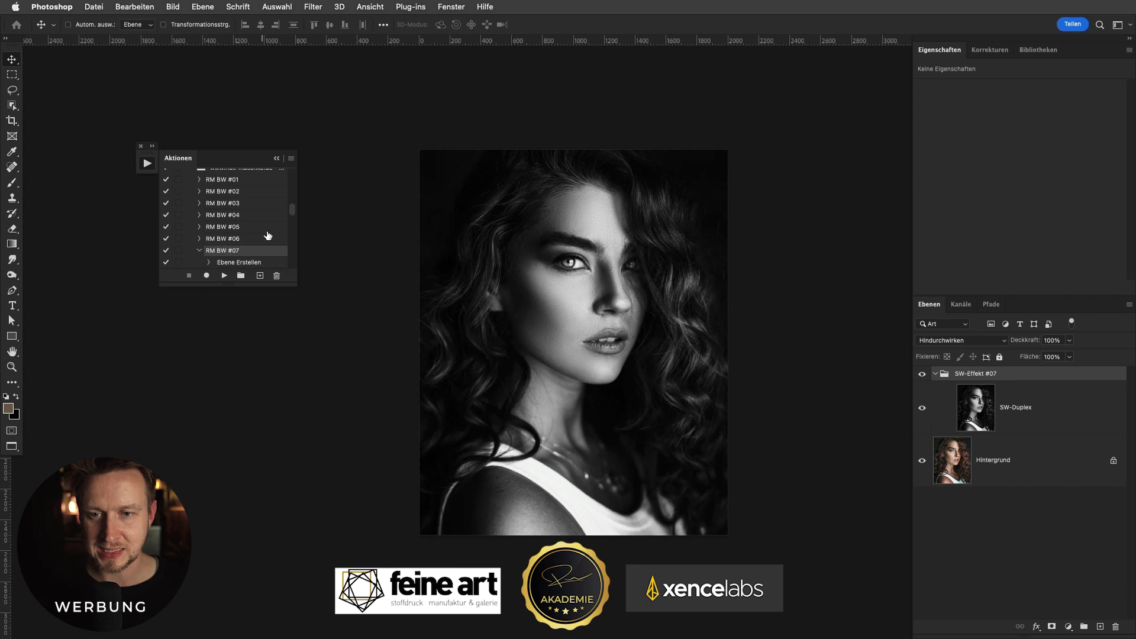
pyautogui.scroll(-2, 292, 213)
pyautogui.scroll(-2, 292, 217)
pyautogui.moveTo(291, 215); pyautogui.dragTo(290, 225)
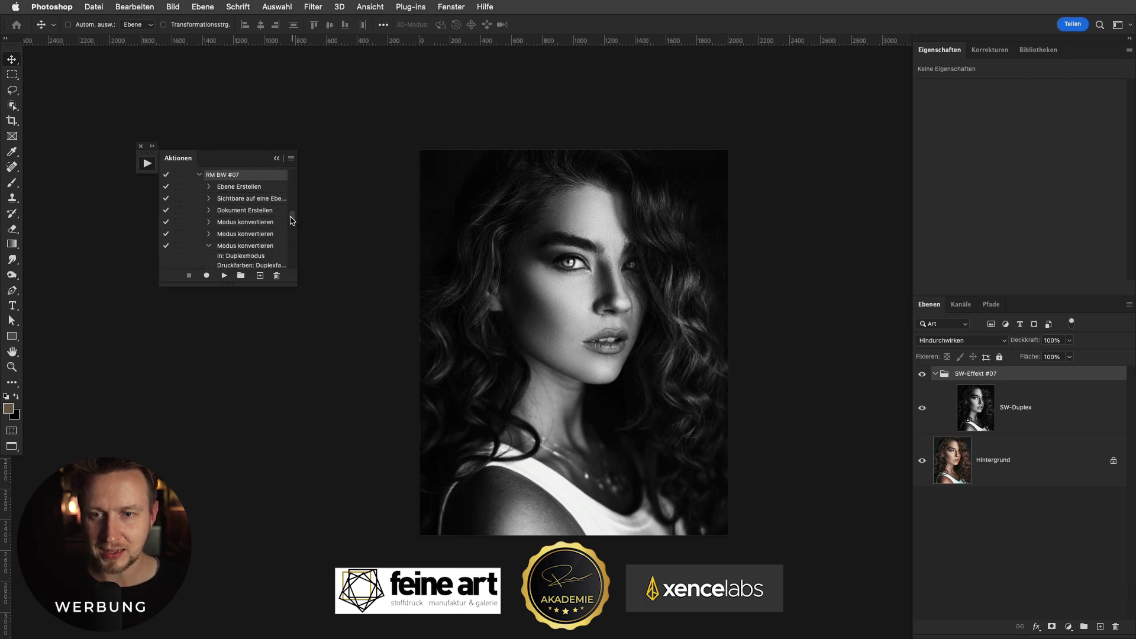
pyautogui.scroll(-1, 291, 226)
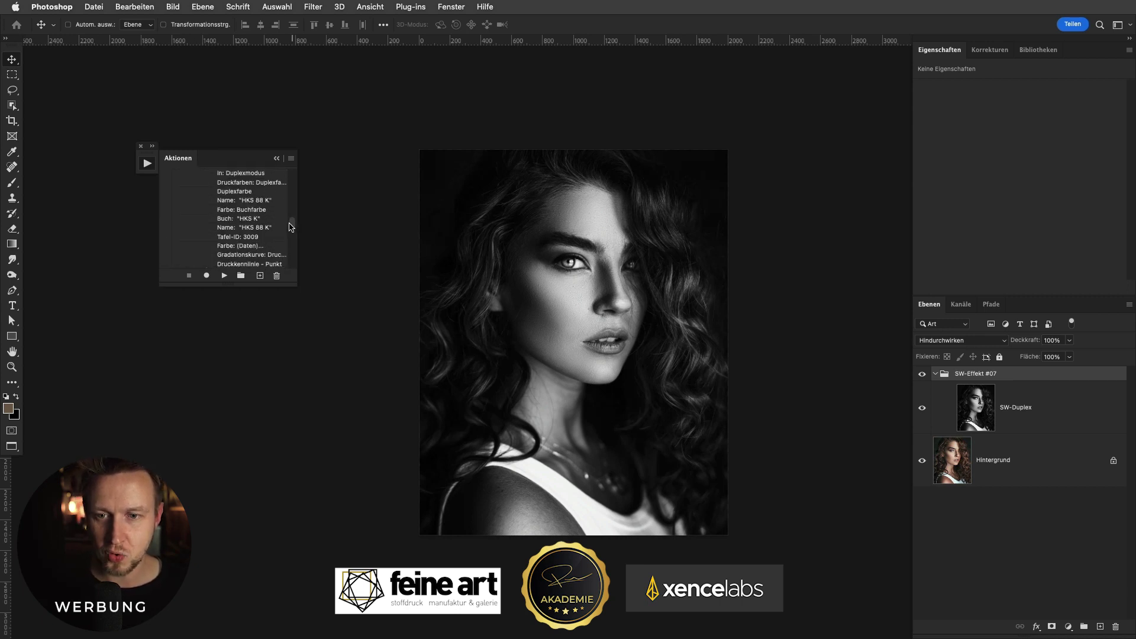
pyautogui.moveTo(289, 228); pyautogui.dragTo(289, 216)
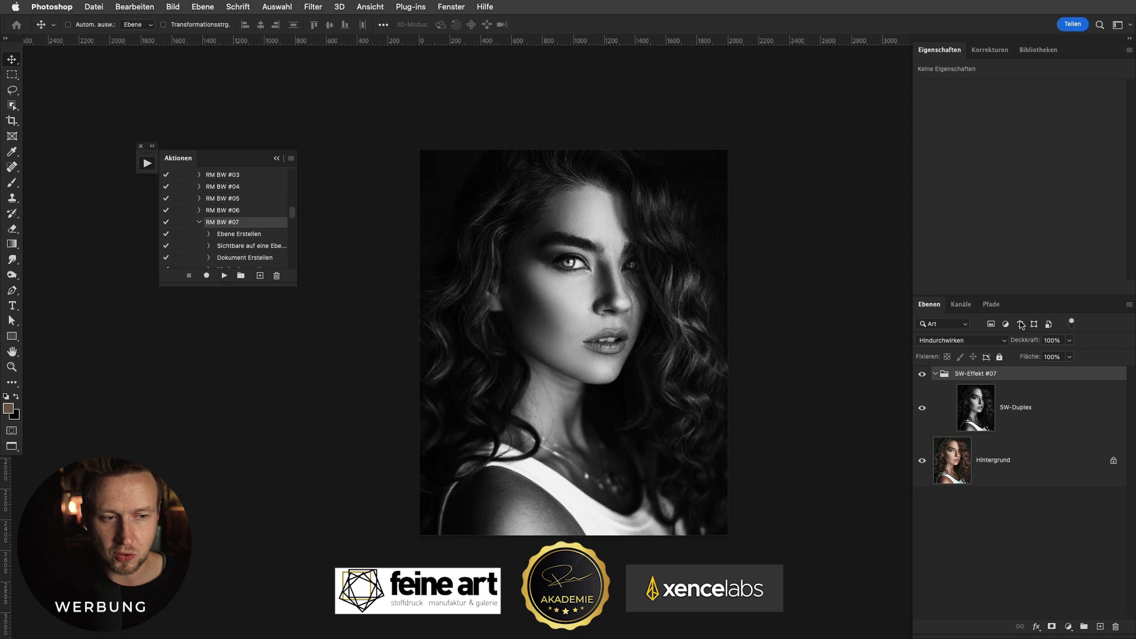
# Step: Remove the duplex group and apply RM BW #01 again
pyautogui.press('Delete')
pyautogui.scroll(1, 292, 213)
pyautogui.scroll(1, 293, 213)
pyautogui.click(250, 180)
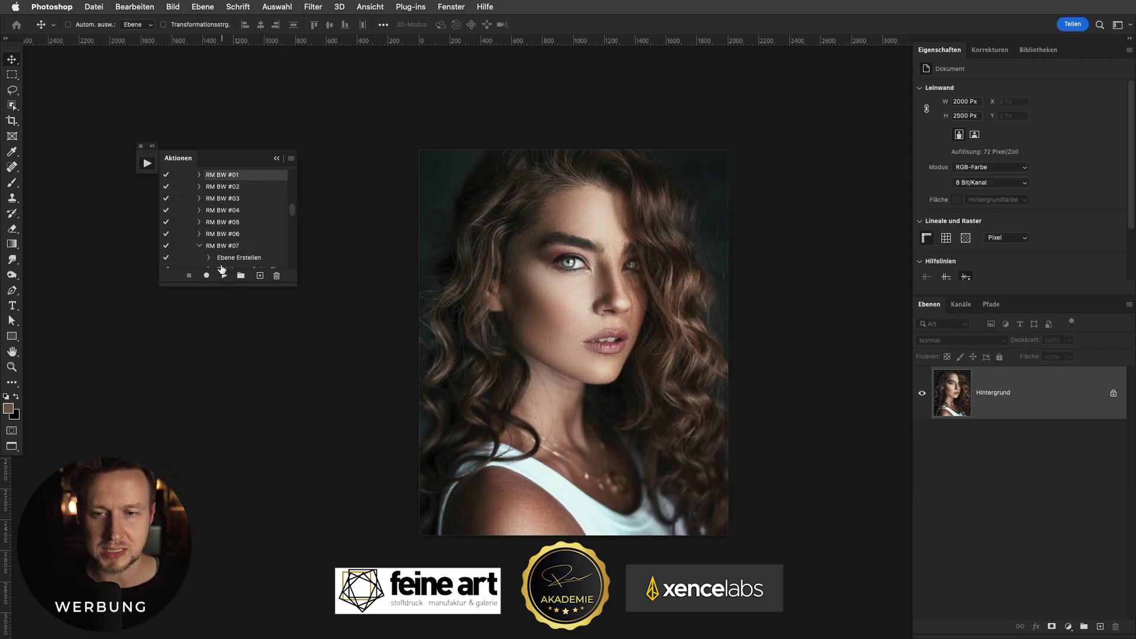
pyautogui.click(224, 276)
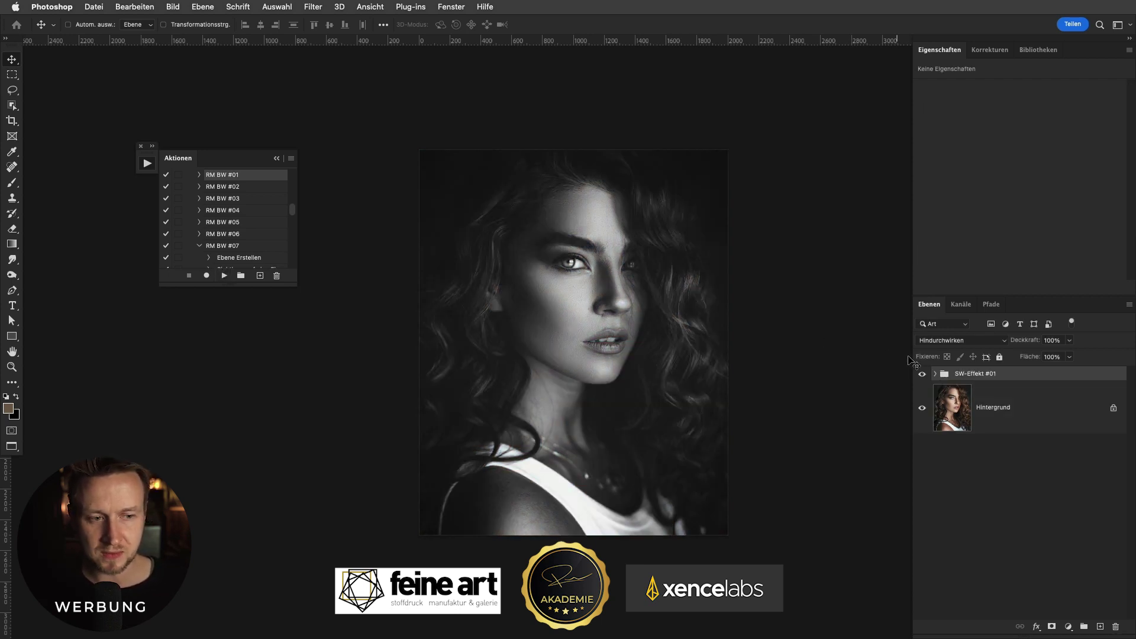
# Step: Hide SW-Ebene in SW-Effekt #01, compare the group on and off, then delete it
pyautogui.click(934, 375)
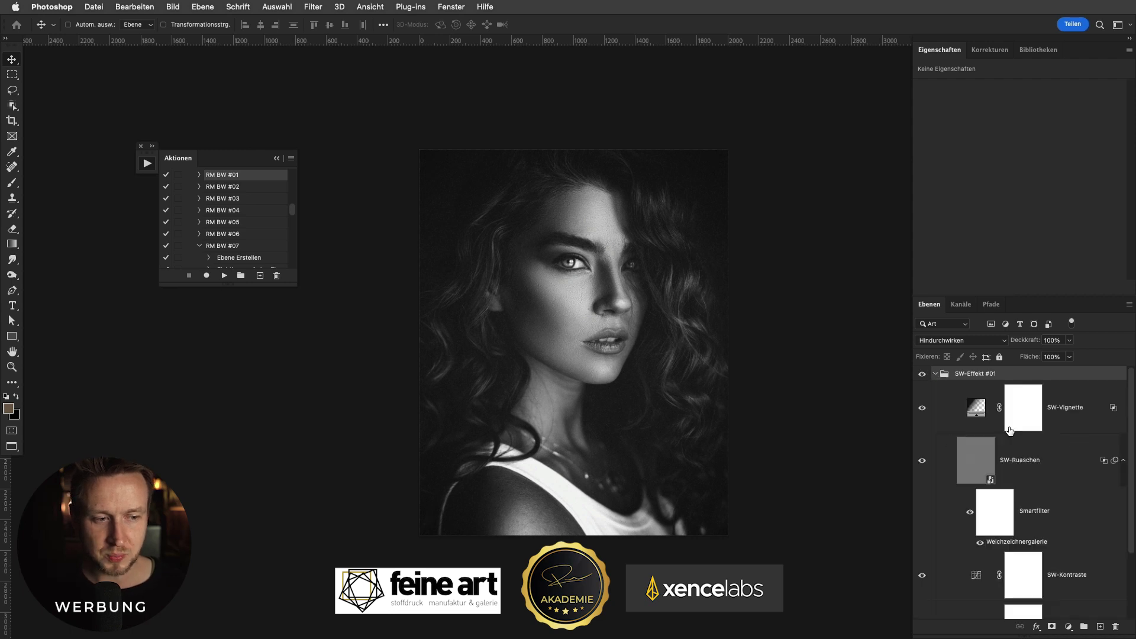
pyautogui.scroll(-2, 1008, 428)
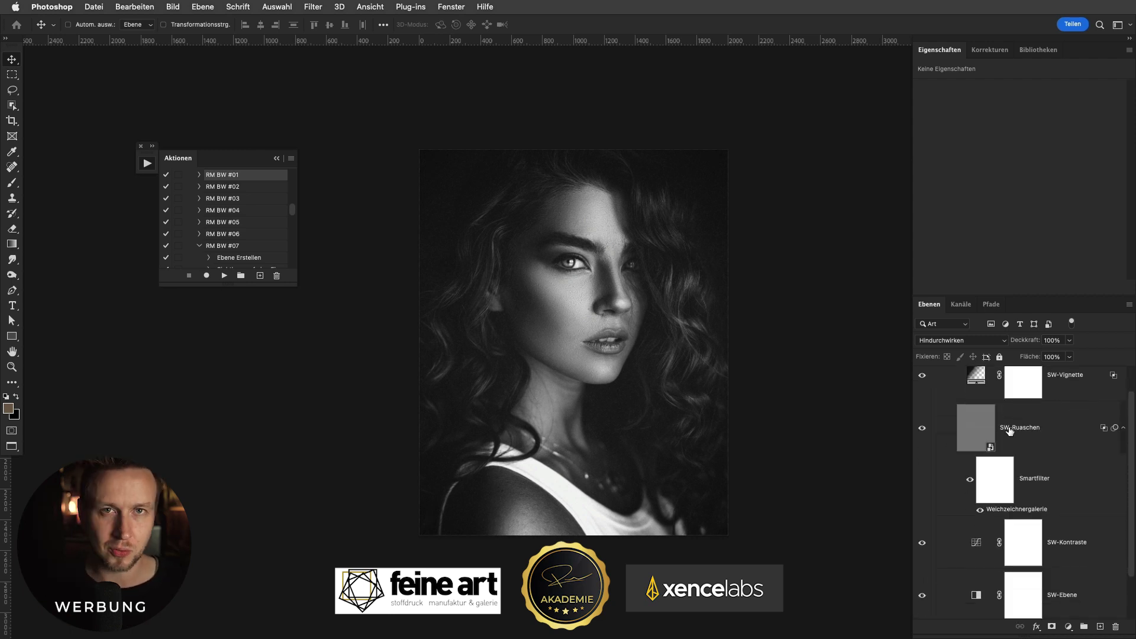
pyautogui.scroll(-3, 1008, 430)
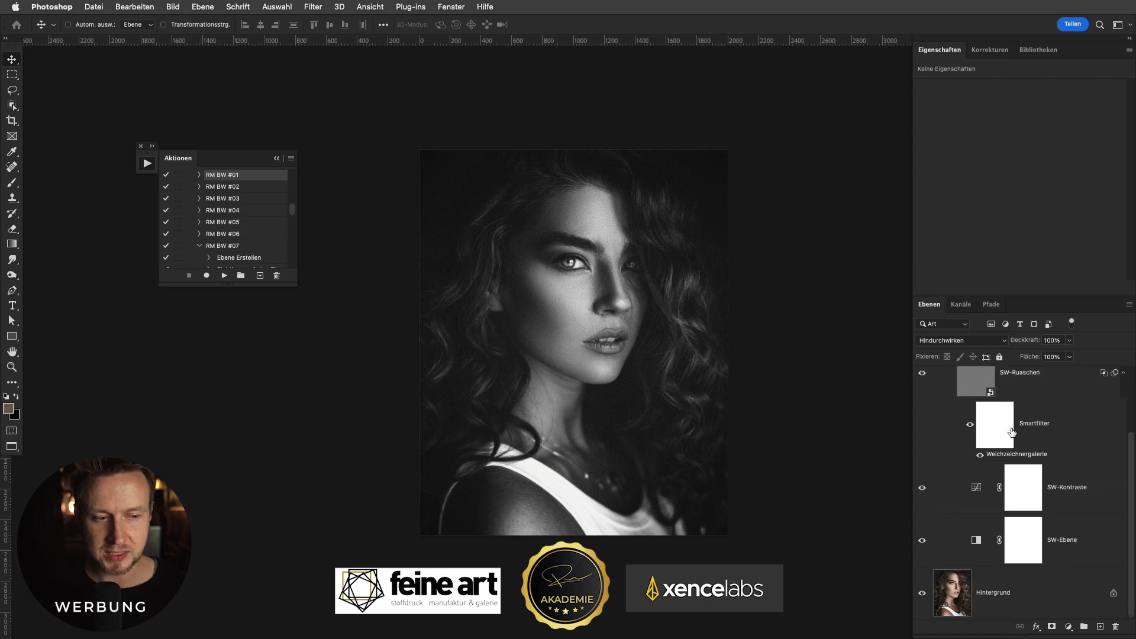
pyautogui.click(921, 540)
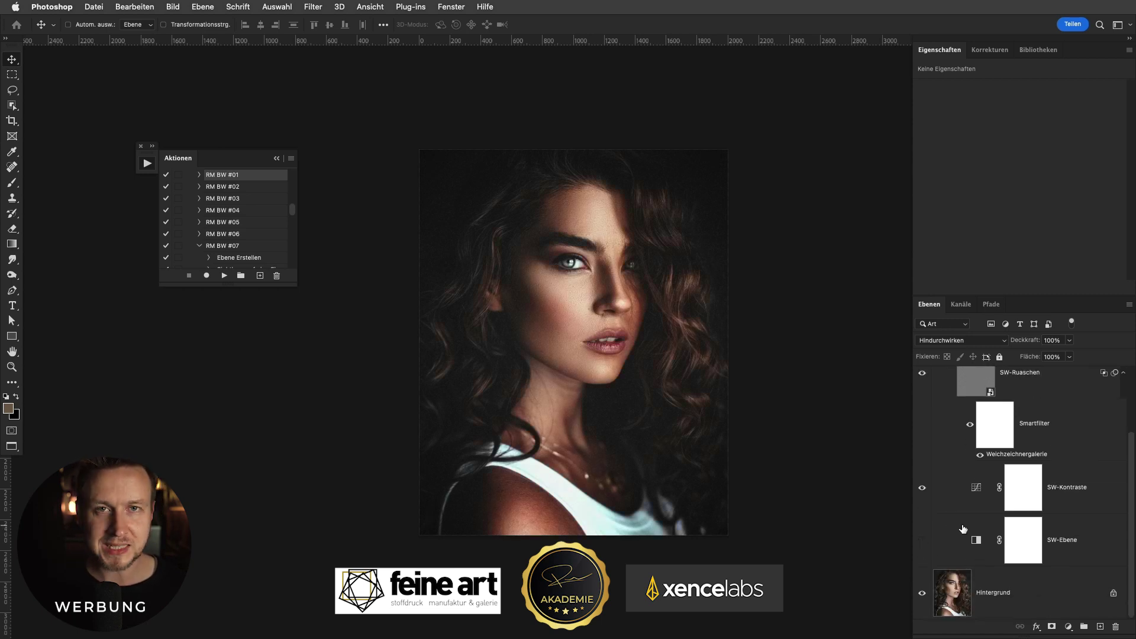
pyautogui.scroll(1, 986, 516)
pyautogui.scroll(4, 987, 516)
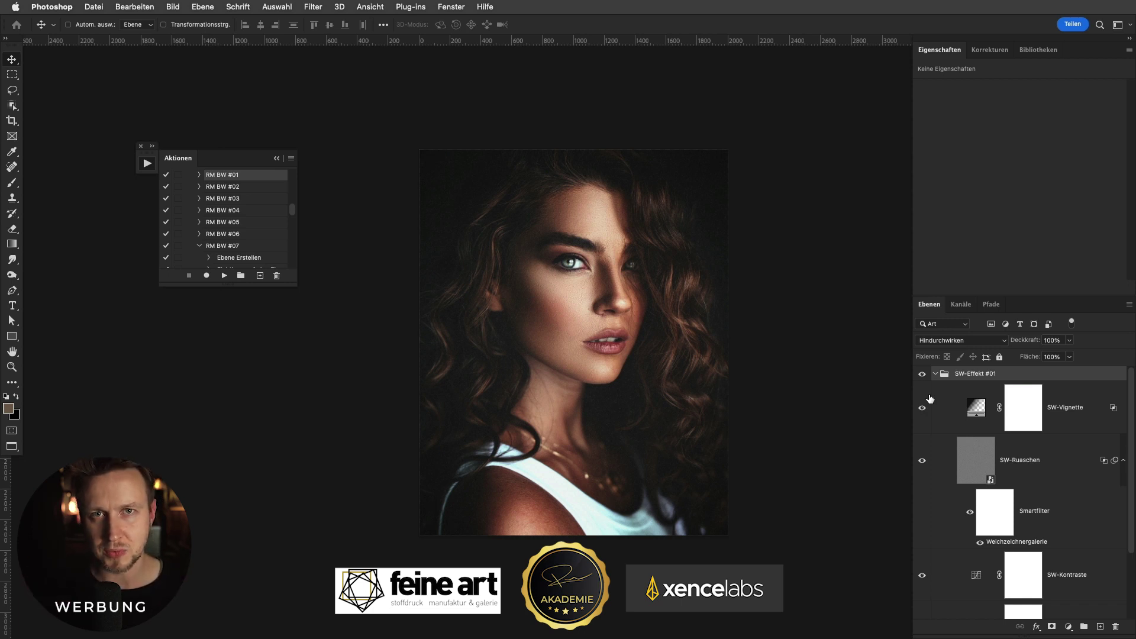
pyautogui.click(922, 374)
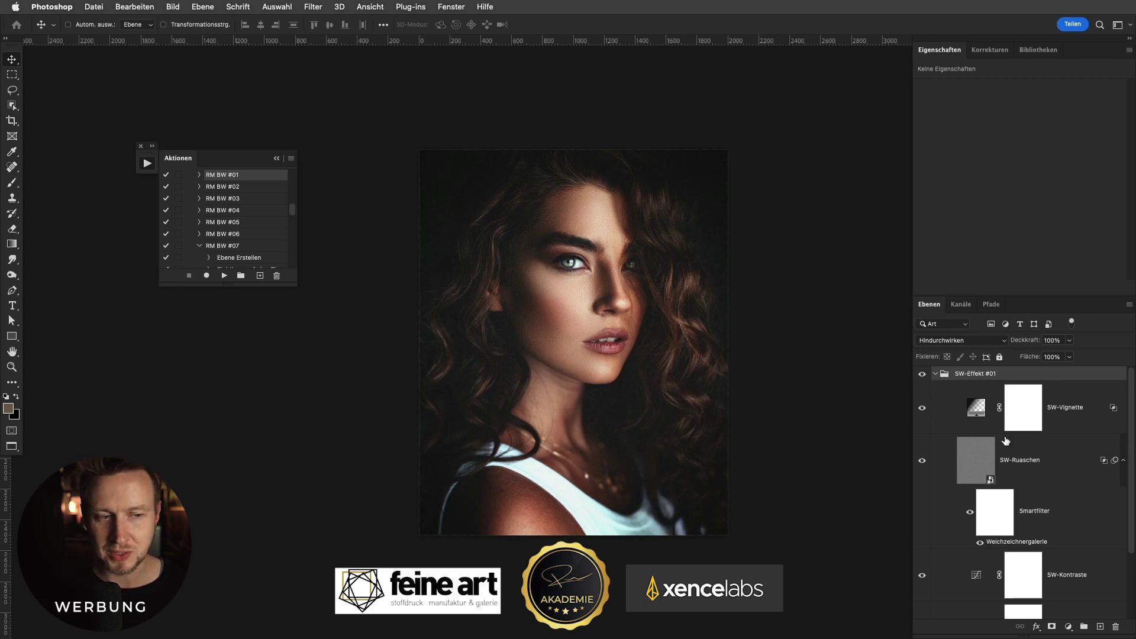
pyautogui.press('Delete')
# Step: Preview RM BW #02 and delete its SW-Effekt #02 group
pyautogui.click(236, 187)
pyautogui.click(224, 275)
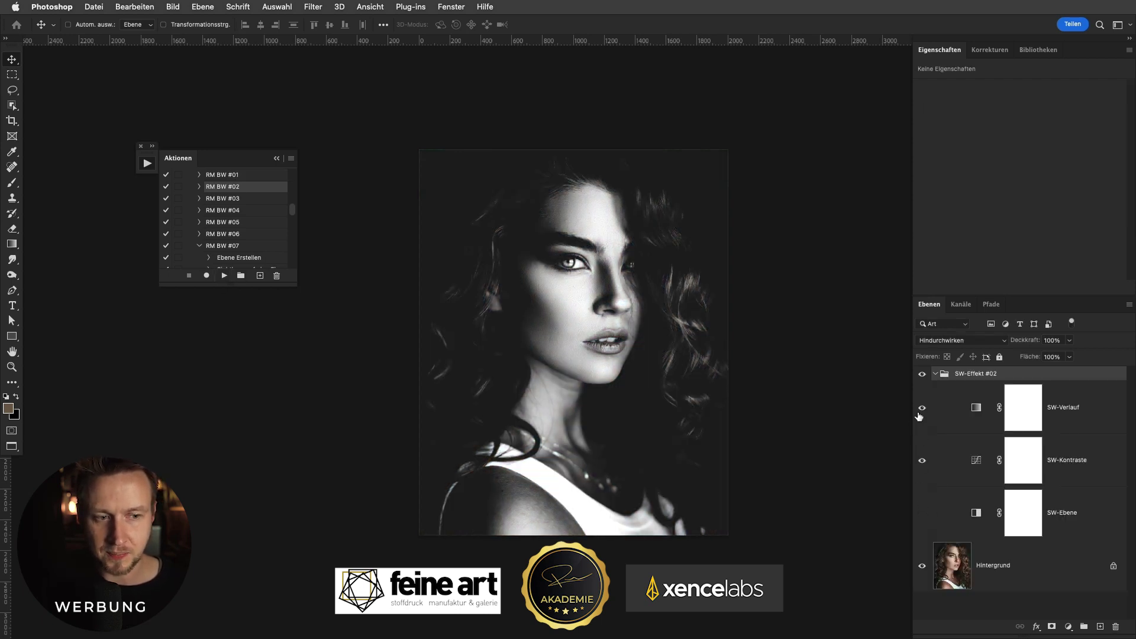
pyautogui.press('Delete')
# Step: Apply RM BW #03 and hide its SW-Ebene layer to show colour
pyautogui.click(239, 201)
pyautogui.click(224, 275)
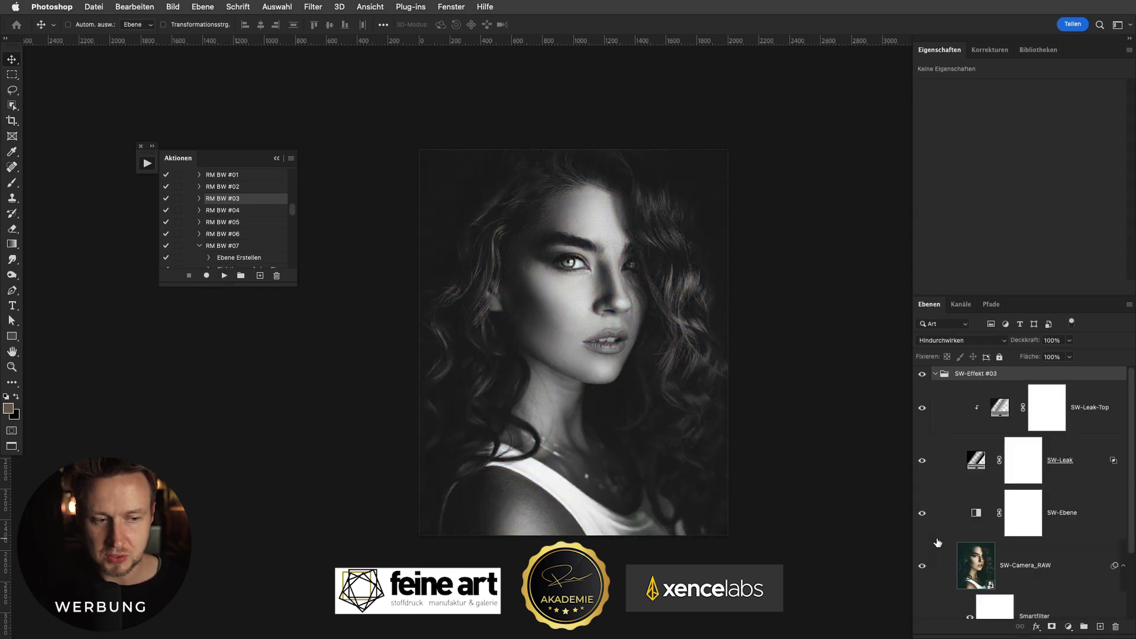
pyautogui.click(922, 512)
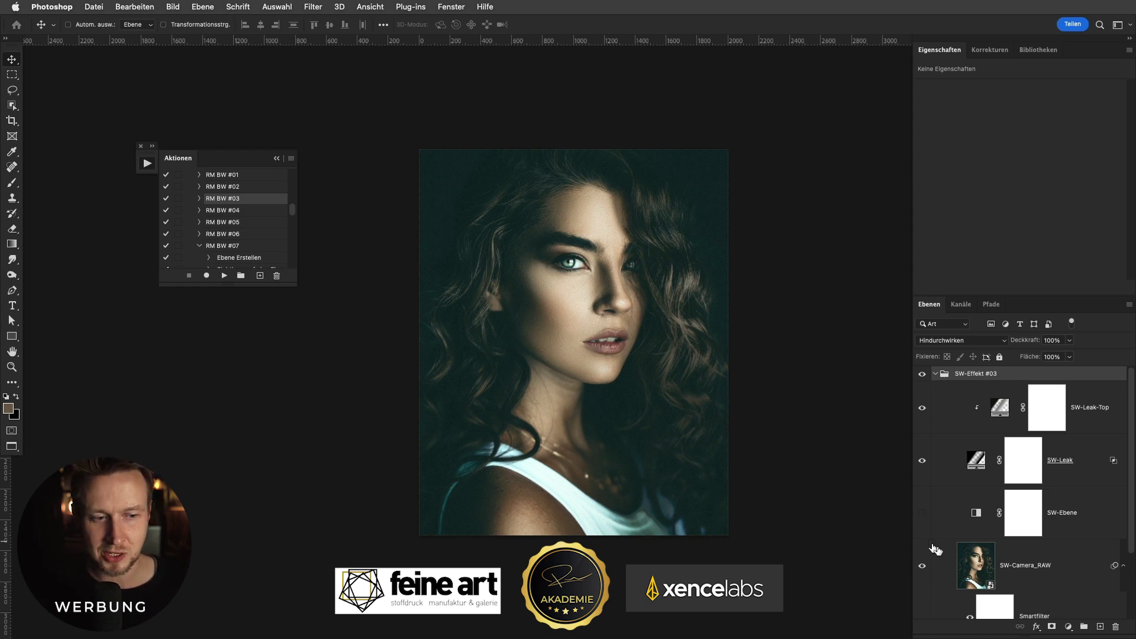
# Step: Show SW-Ebene again, set SW-Effekt #03 to Luminanz blending, and compare it on and off
pyautogui.click(921, 514)
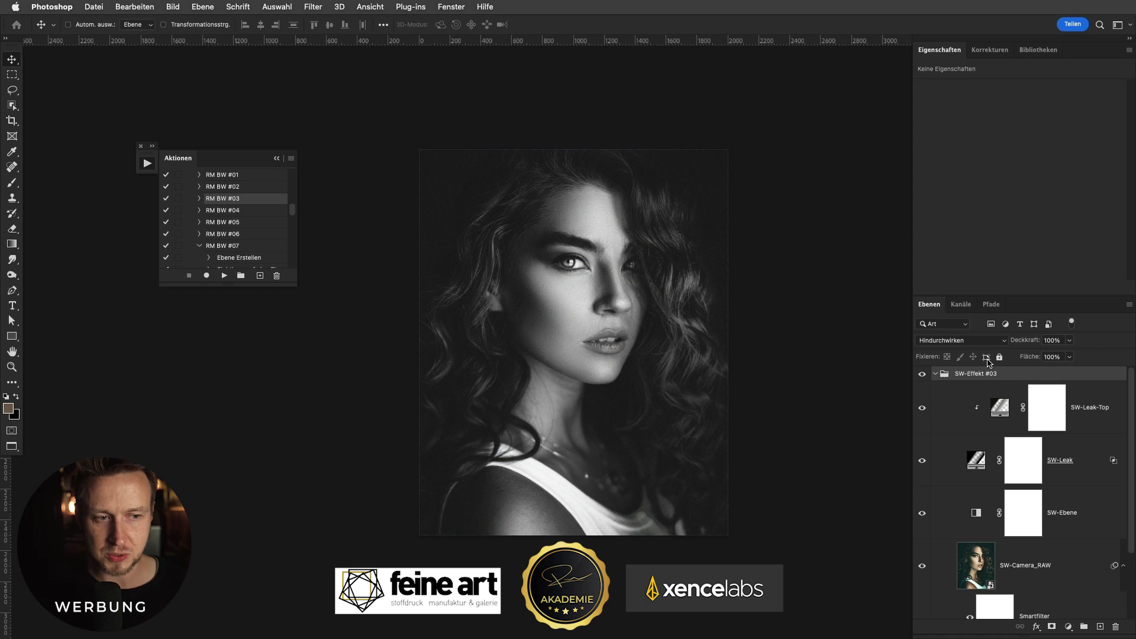
pyautogui.click(972, 342)
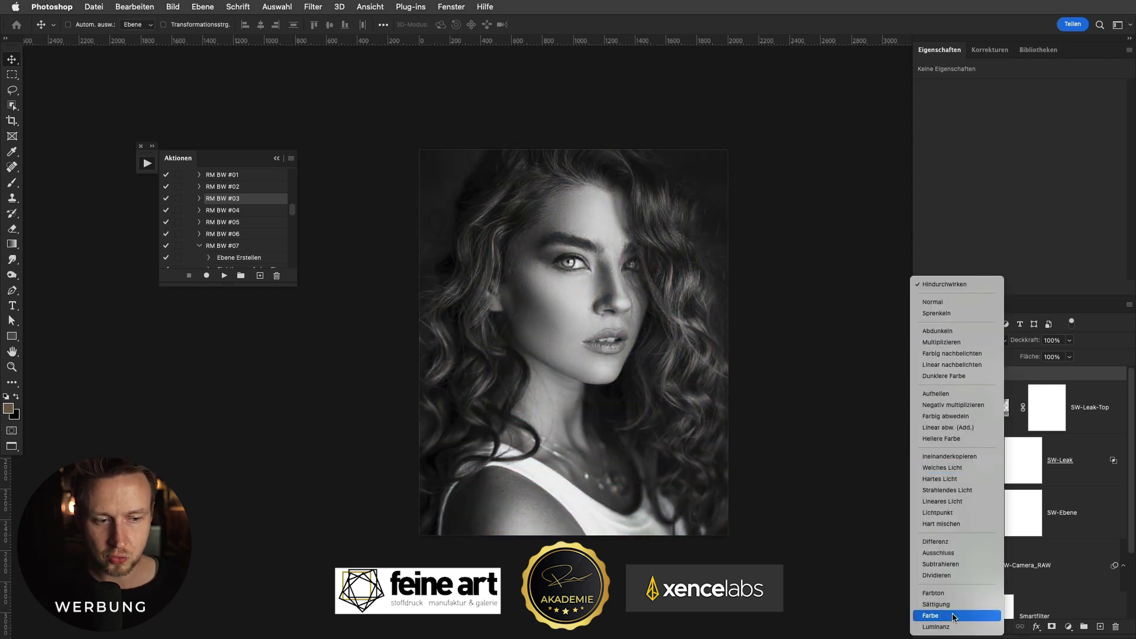
pyautogui.click(951, 627)
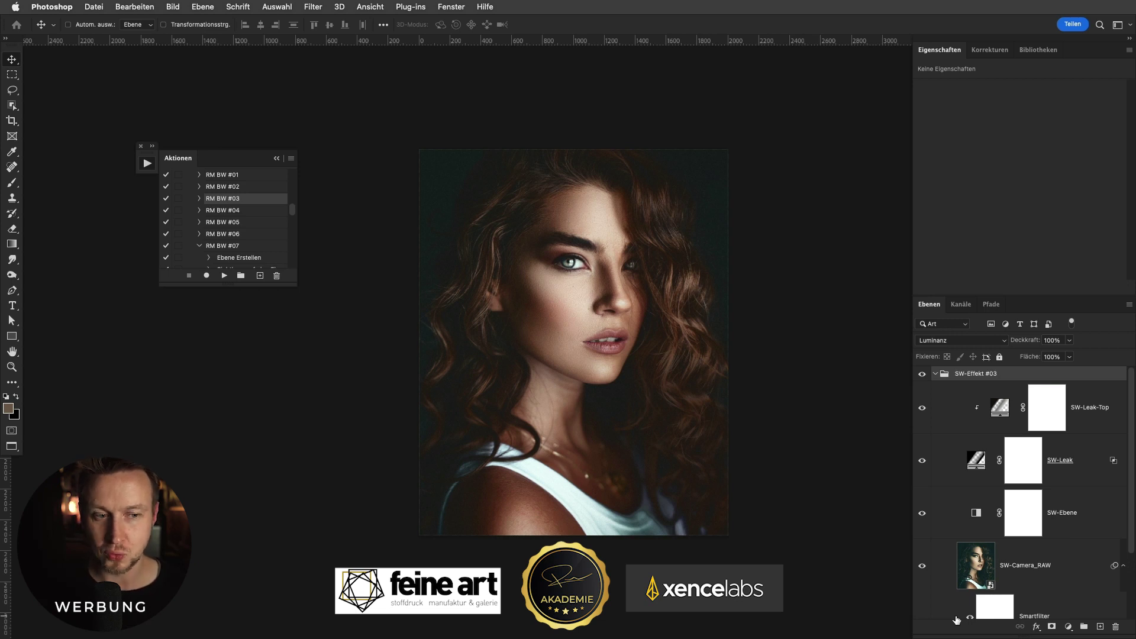
pyautogui.click(921, 374)
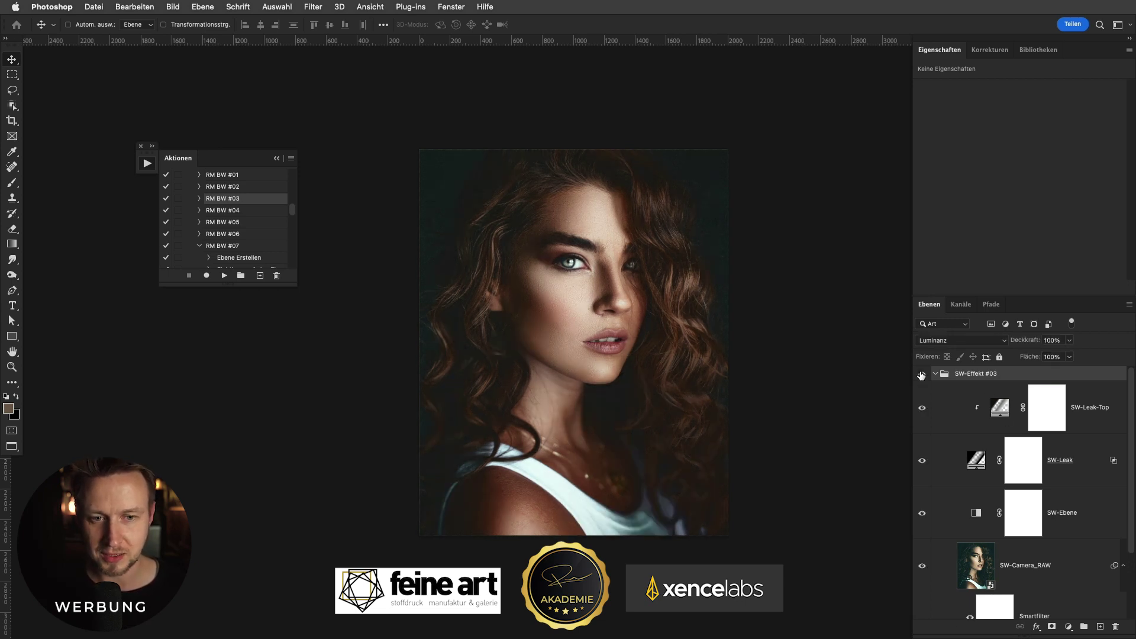